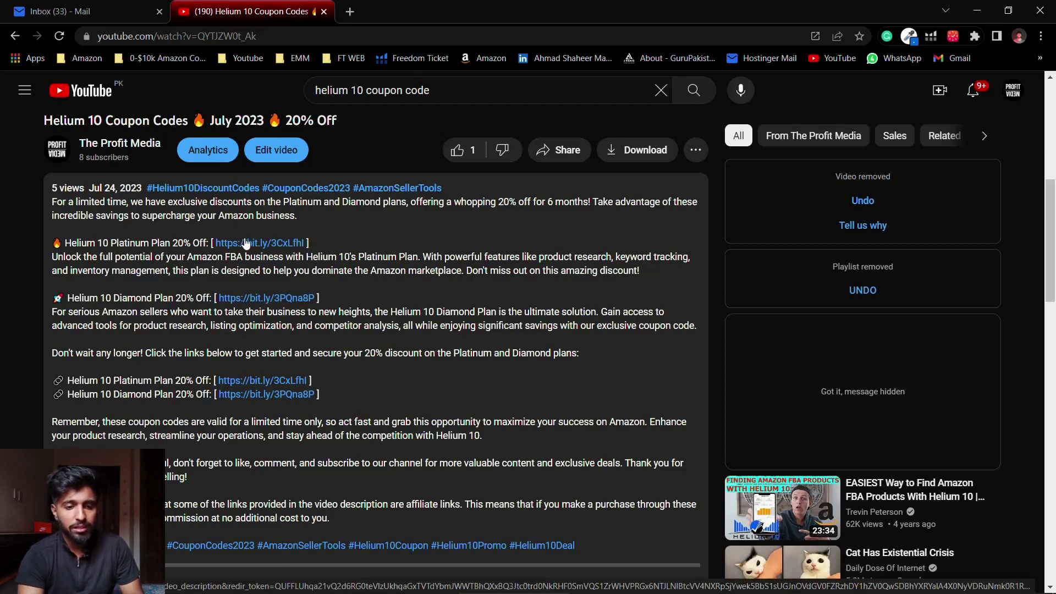
Open the bit.ly/3CxLfhl Platinum Plan 20% off link from the video description
left_click(245, 243)
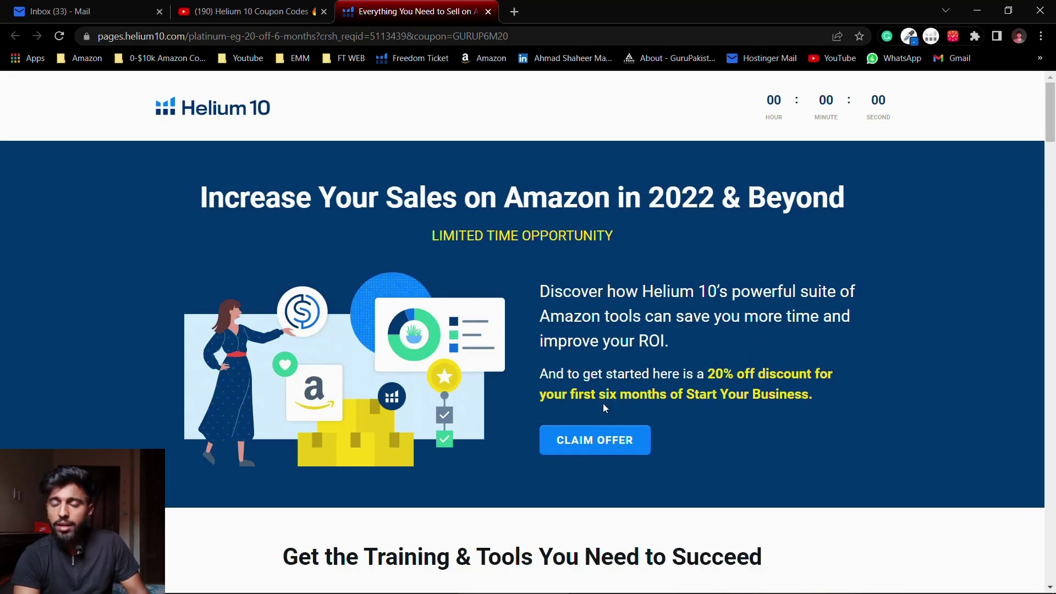
Claim the 20% off Platinum offer to reach checkout with $80 due today
left_click(596, 454)
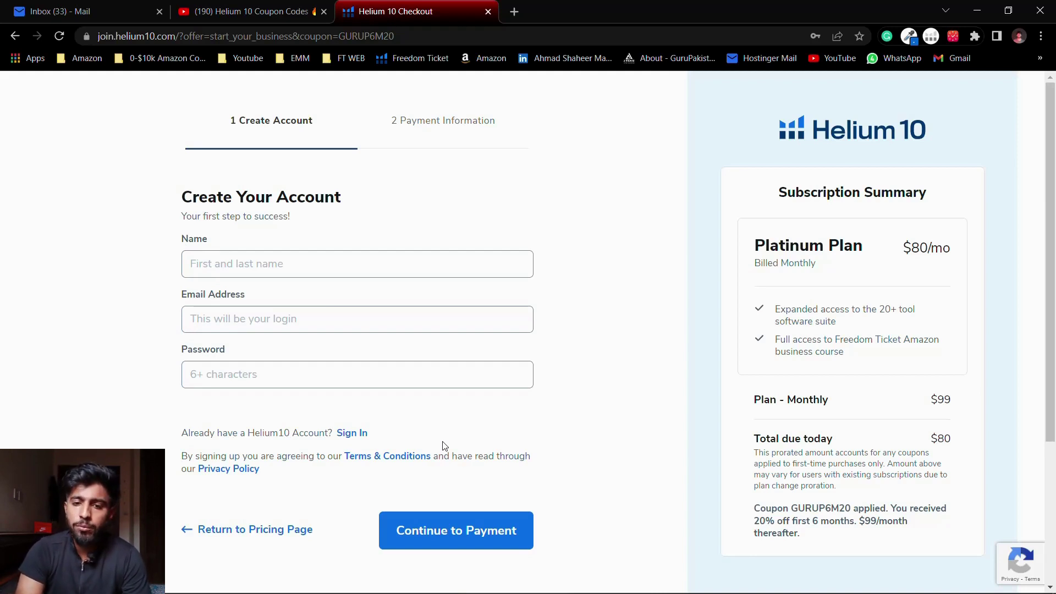
Close the Platinum checkout and claim the Diamond Plan 20% off via bit.ly/3PQna8P
left_click(489, 12)
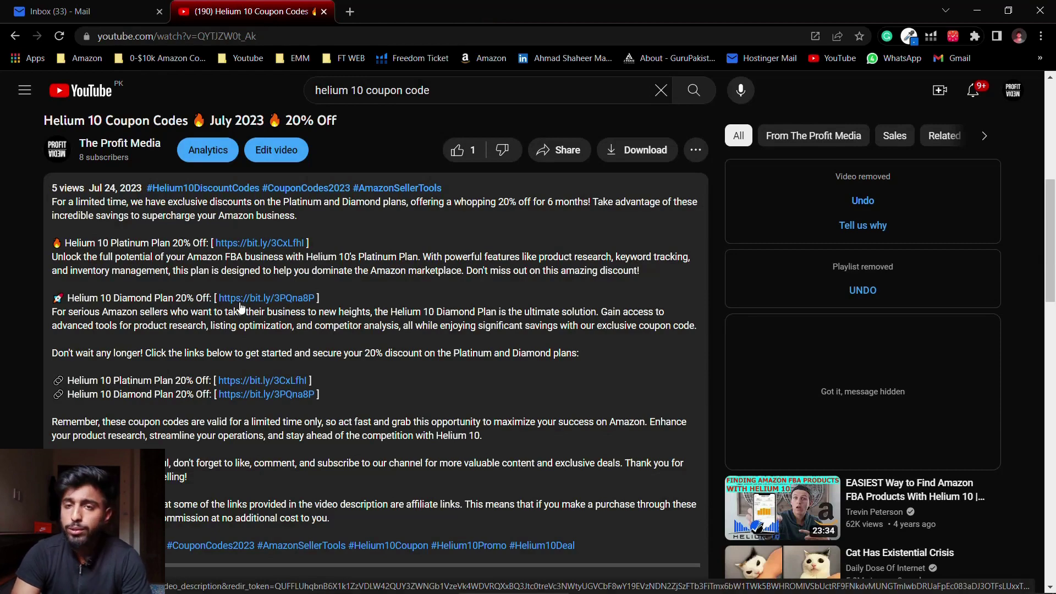
left_click(241, 303)
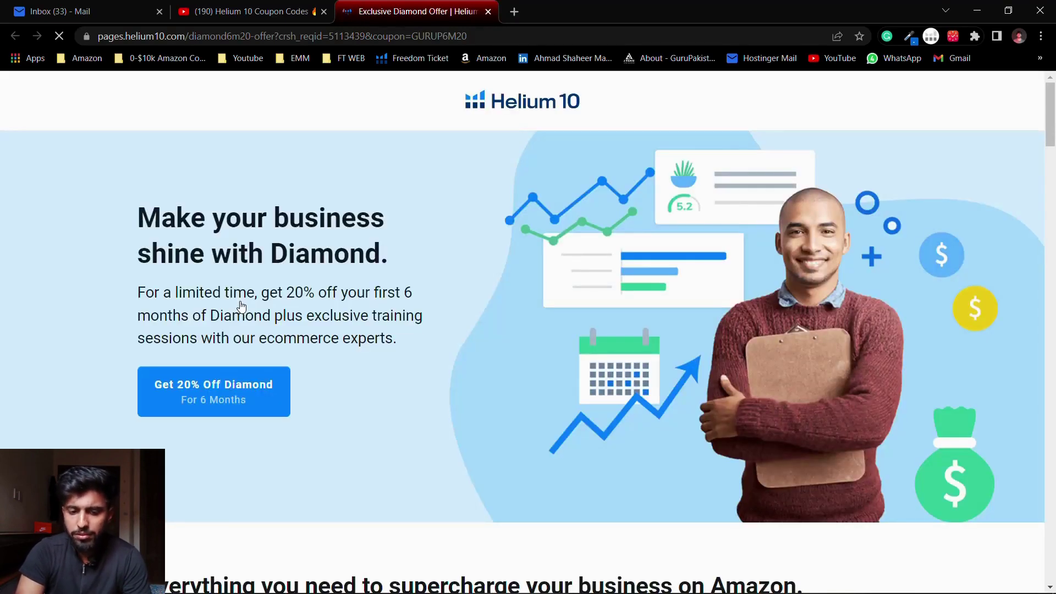
left_click(228, 380)
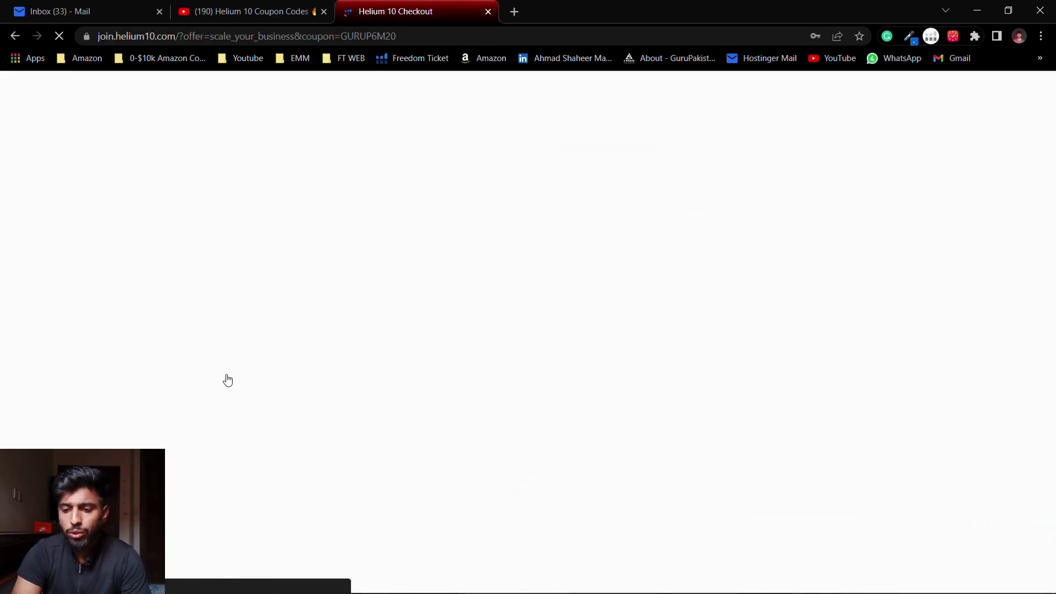